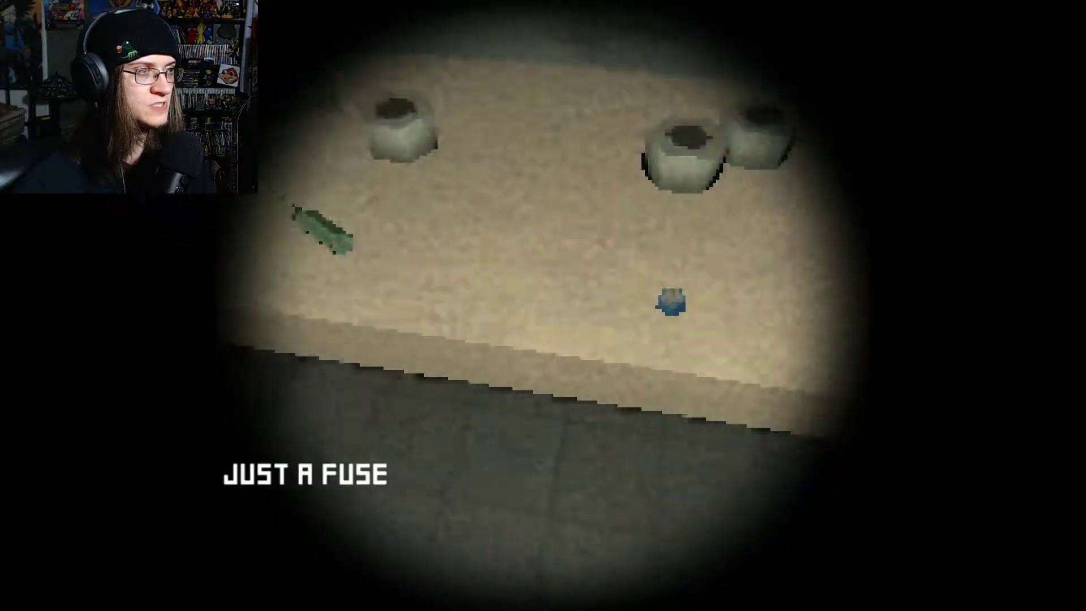
{"action": "left_click", "coordinate": [543, 305]}
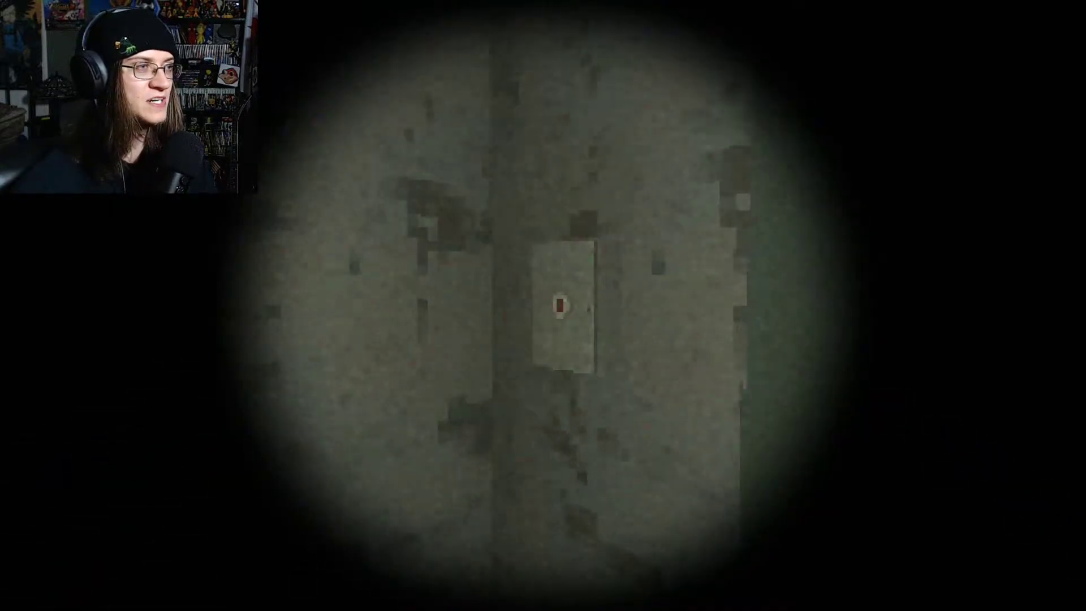
{"action": "left_click", "coordinate": [543, 306]}
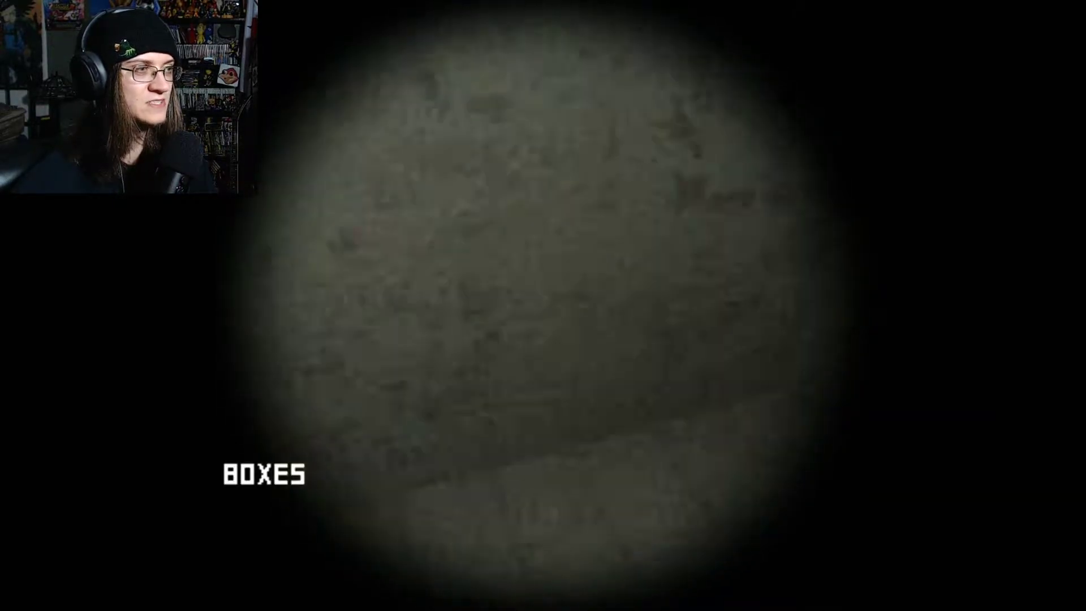
{"action": "key", "text": "w"}
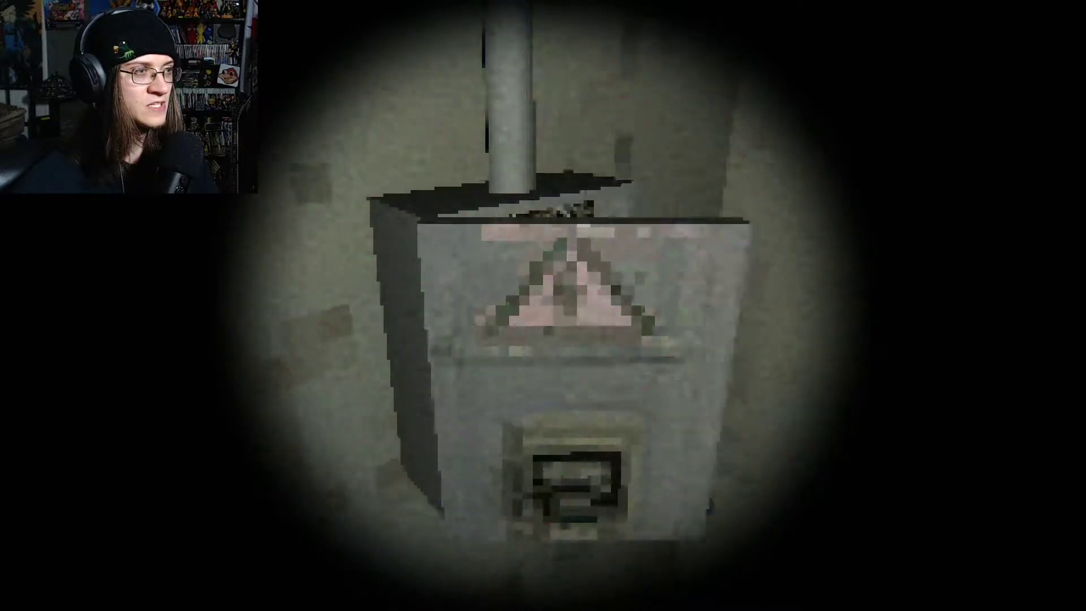
{"action": "key", "text": "e"}
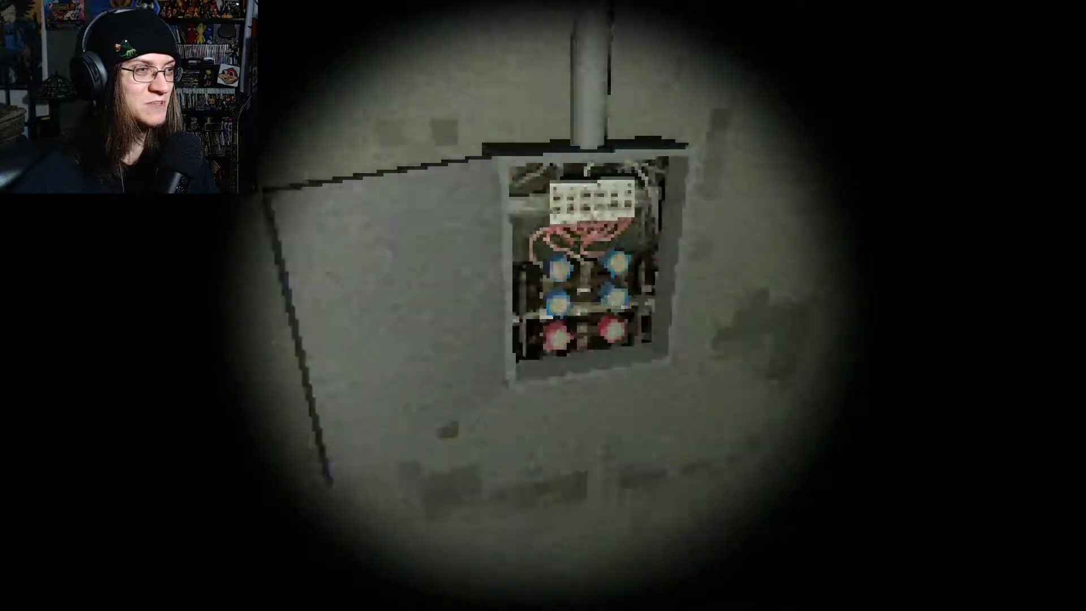
{"action": "key", "text": "e"}
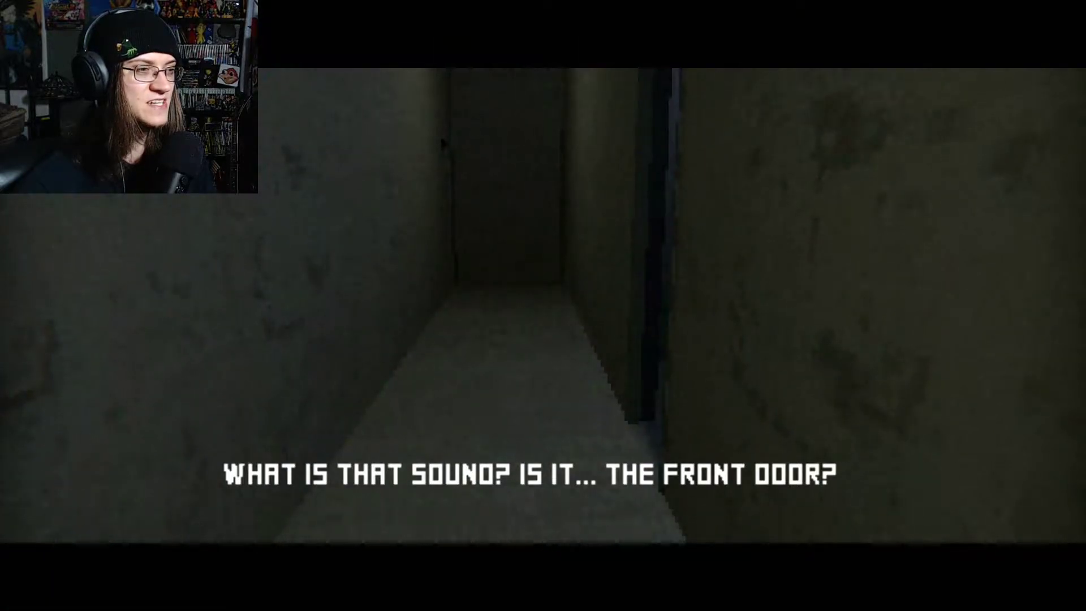
{"action": "key", "text": "w"}
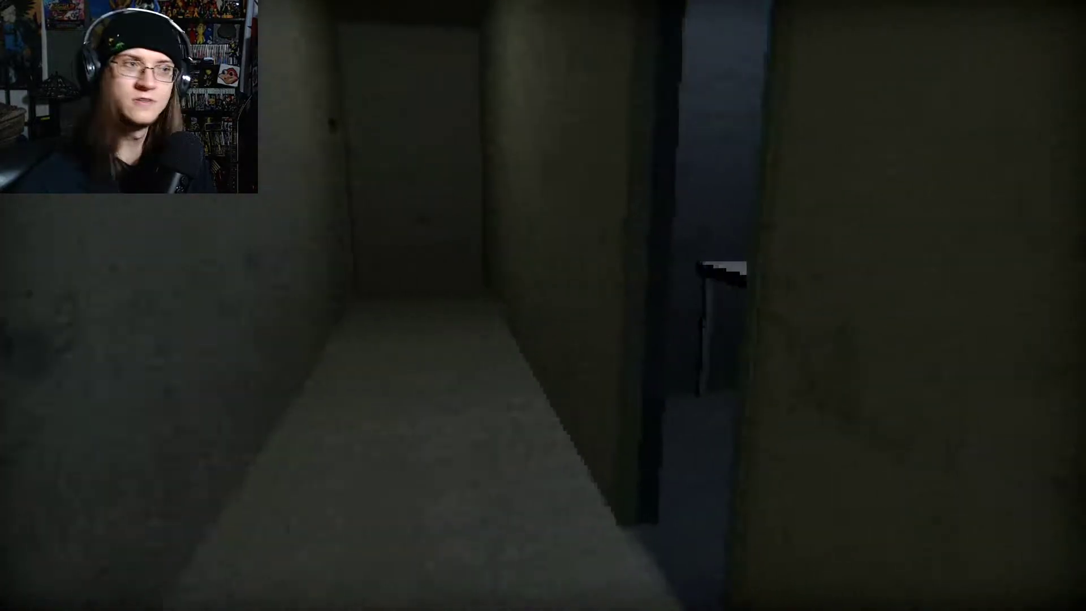
{"action": "key", "text": "w"}
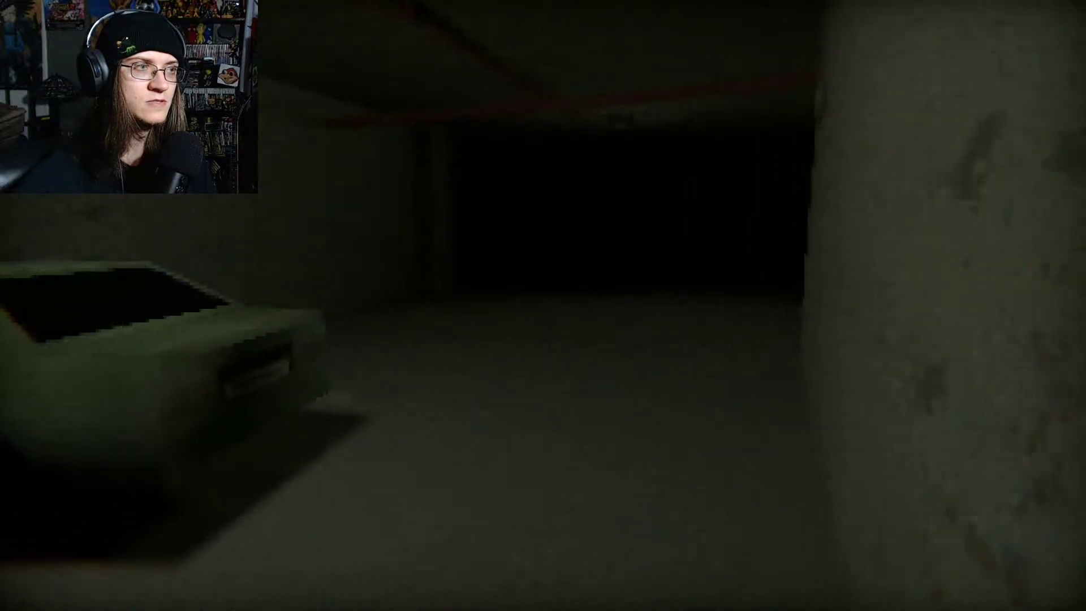
{"action": "key", "text": "w"}
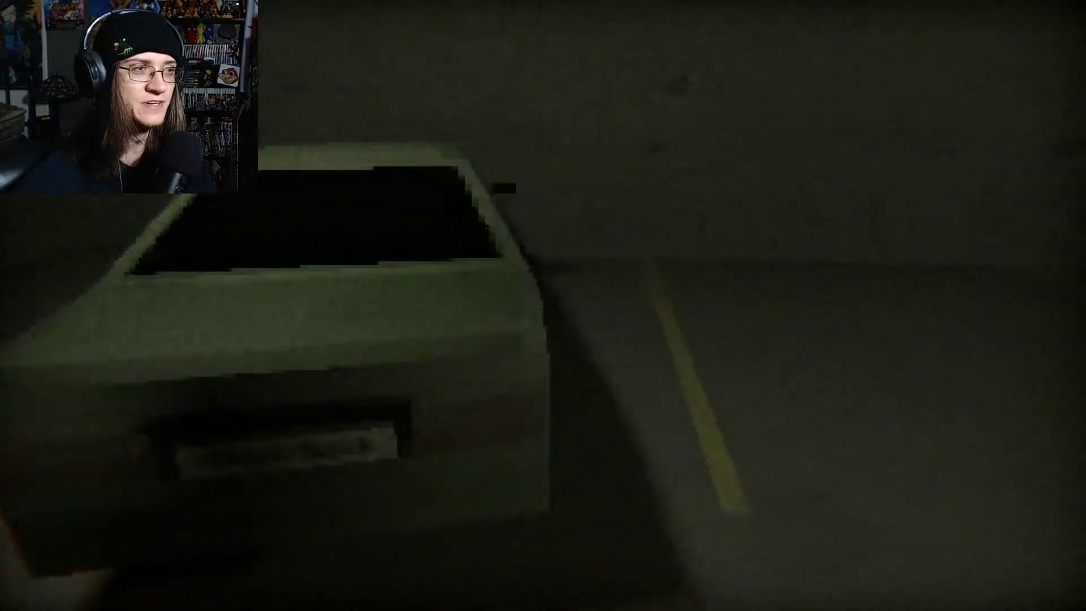
{"action": "key", "text": "w"}
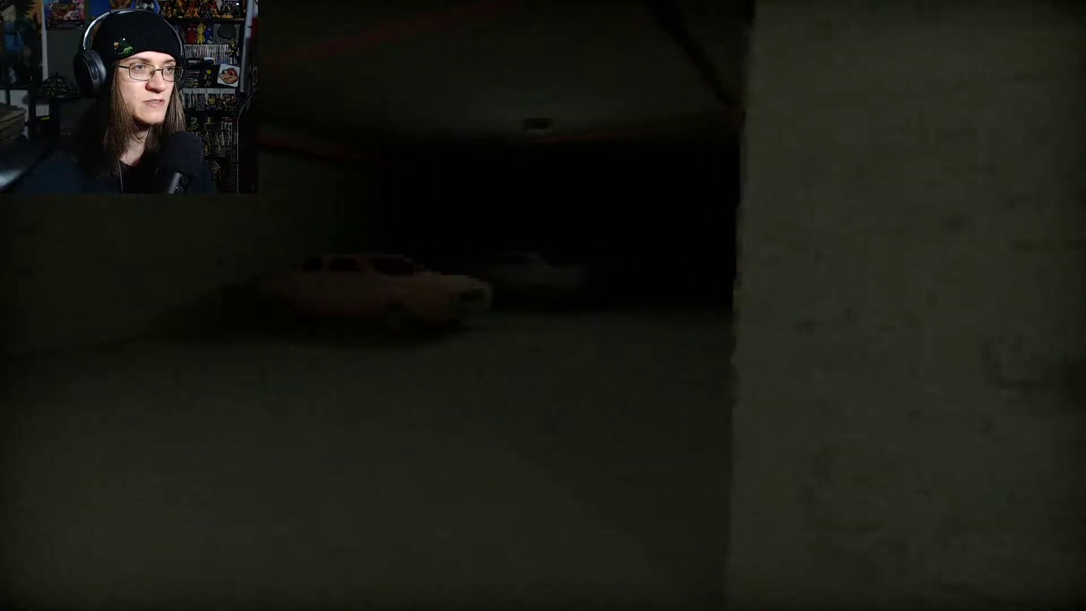
{"action": "key", "text": "w"}
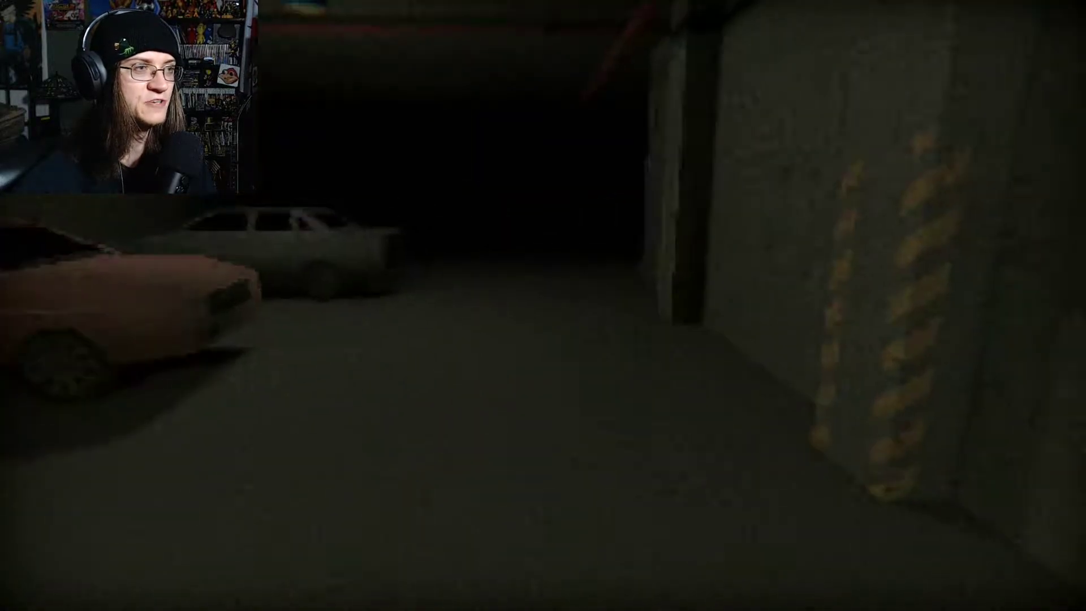
{"action": "key", "text": "w"}
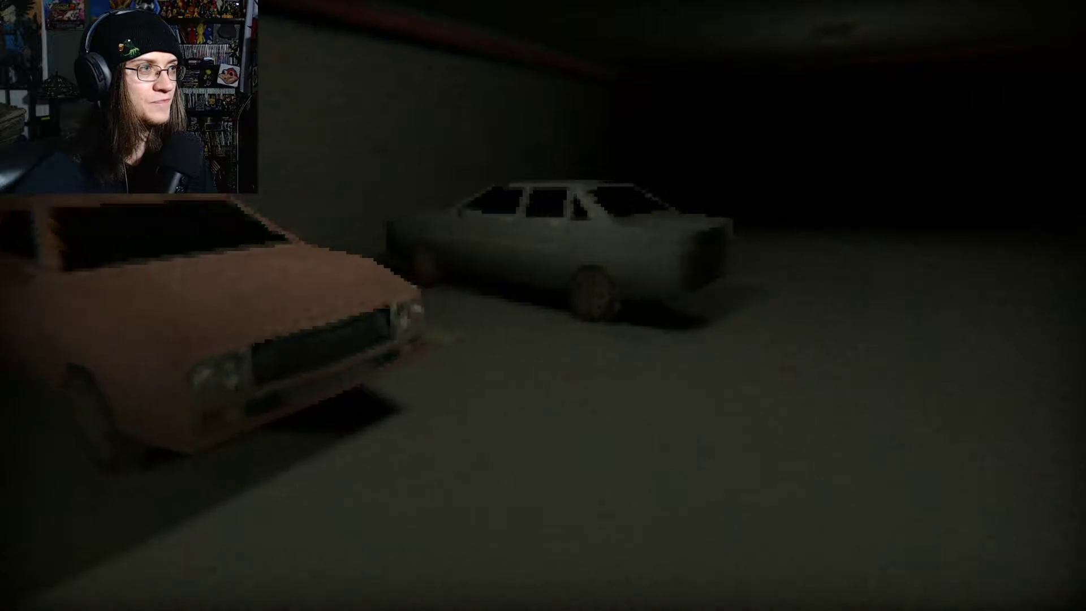
{"action": "key", "text": "w"}
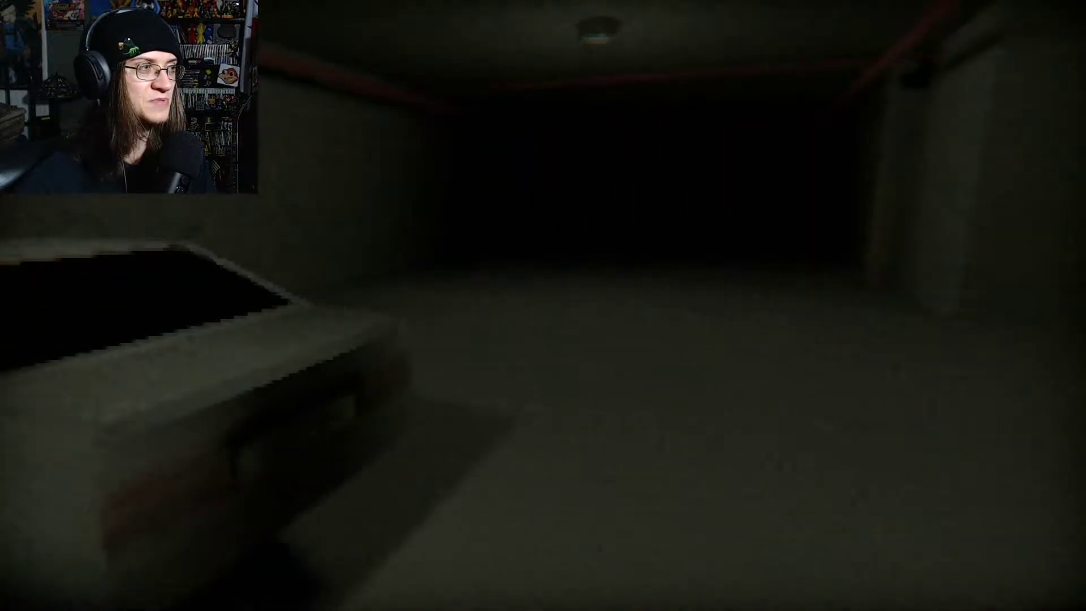
{"action": "key", "text": "w"}
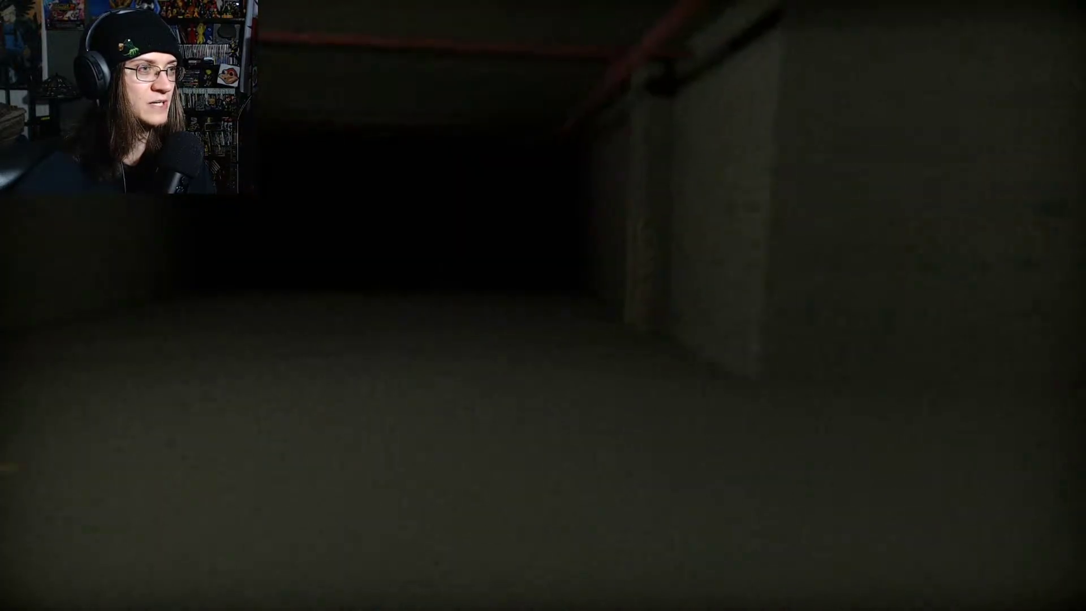
{"action": "key", "text": "w"}
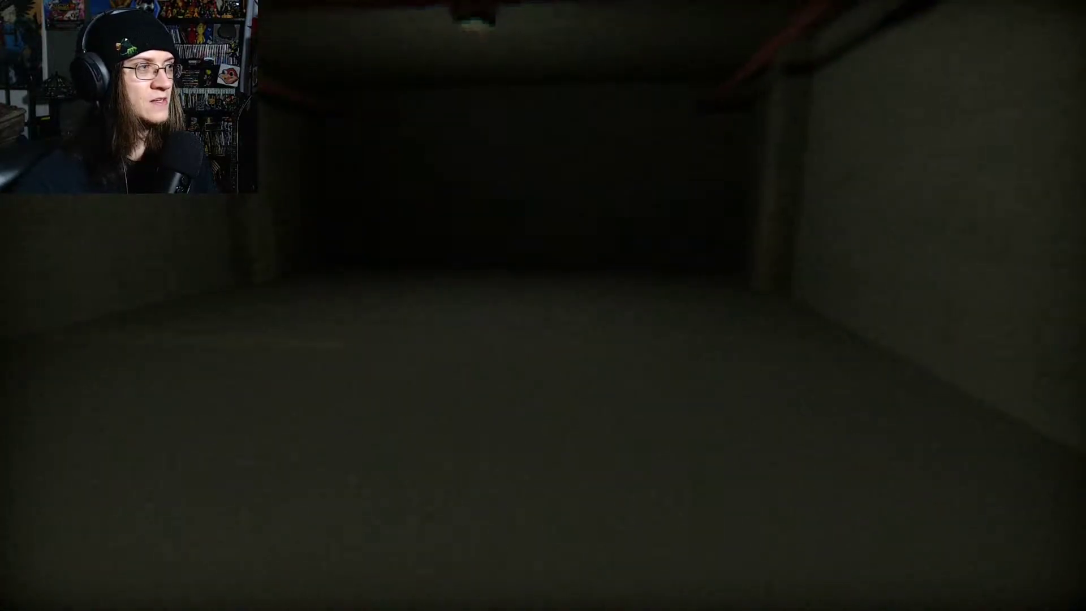
{"action": "key", "text": "w"}
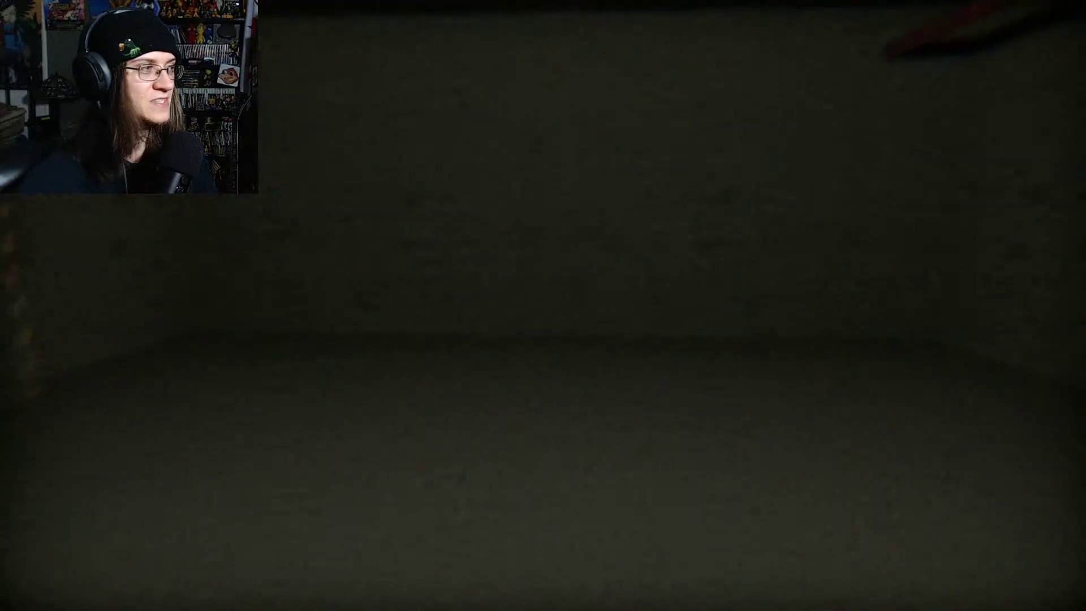
{"action": "key", "text": "w"}
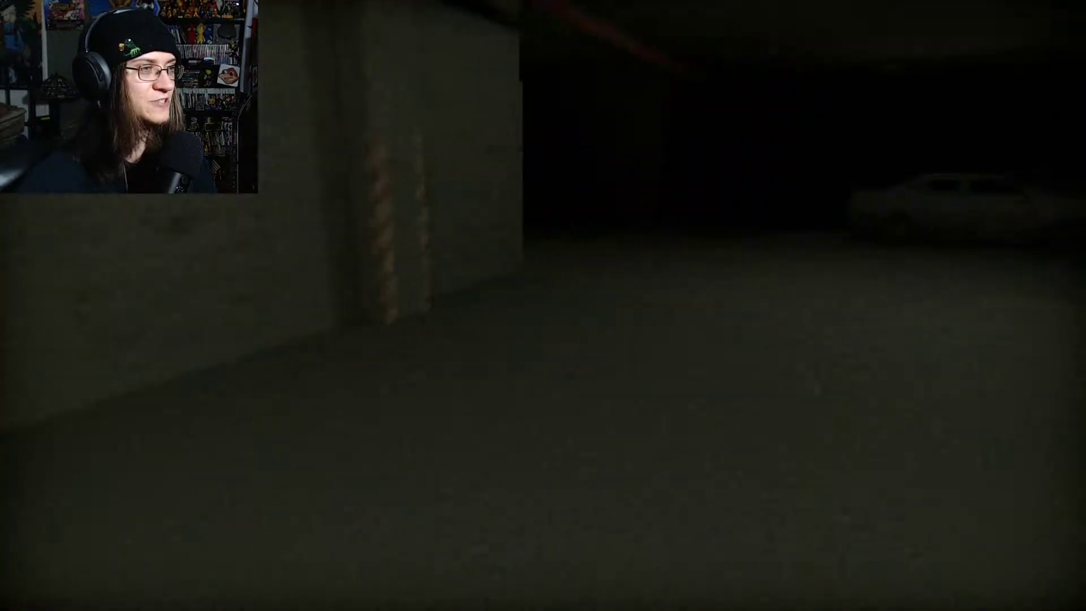
{"action": "key", "text": "w"}
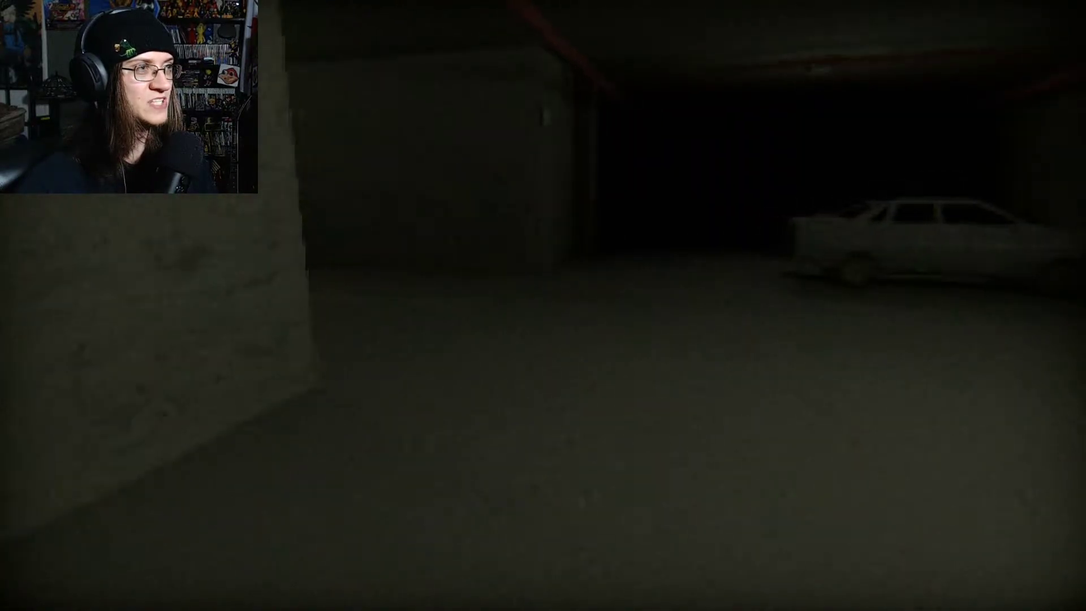
{"action": "key", "text": "w"}
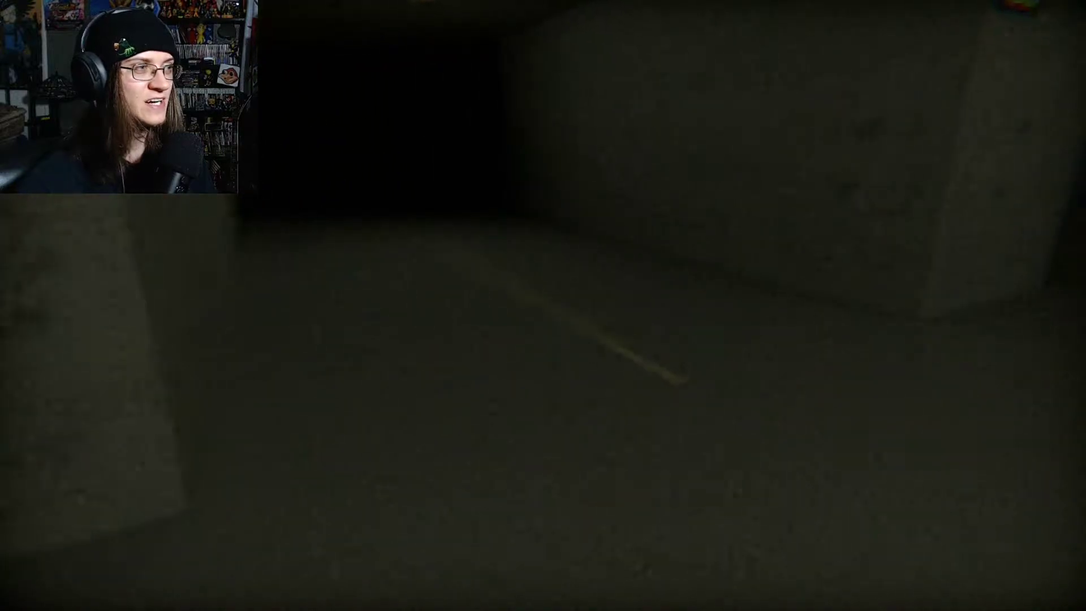
{"action": "key", "text": "w"}
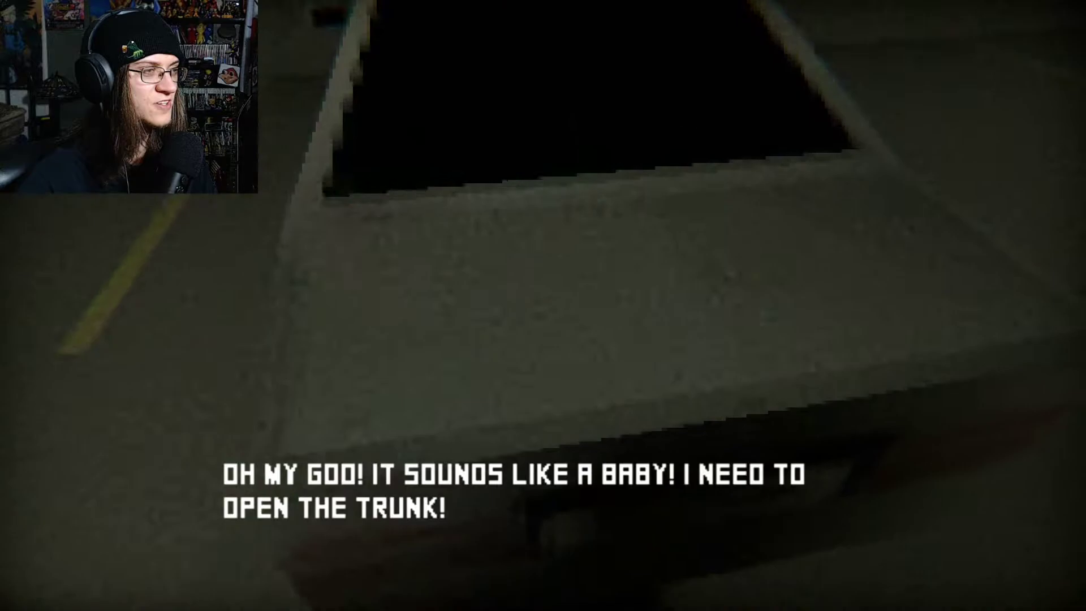
{"action": "key", "text": "e"}
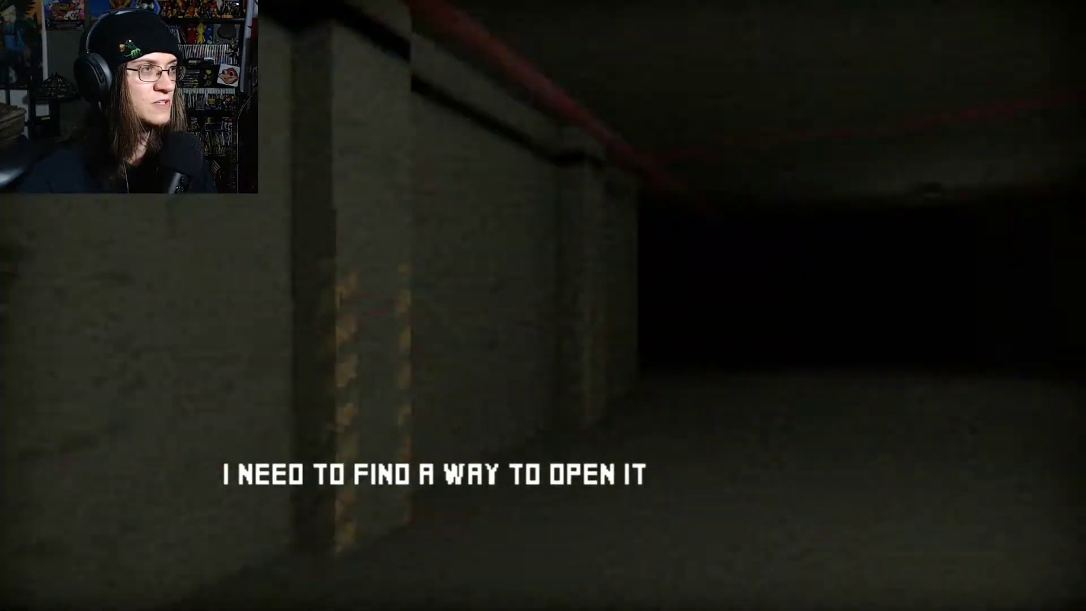